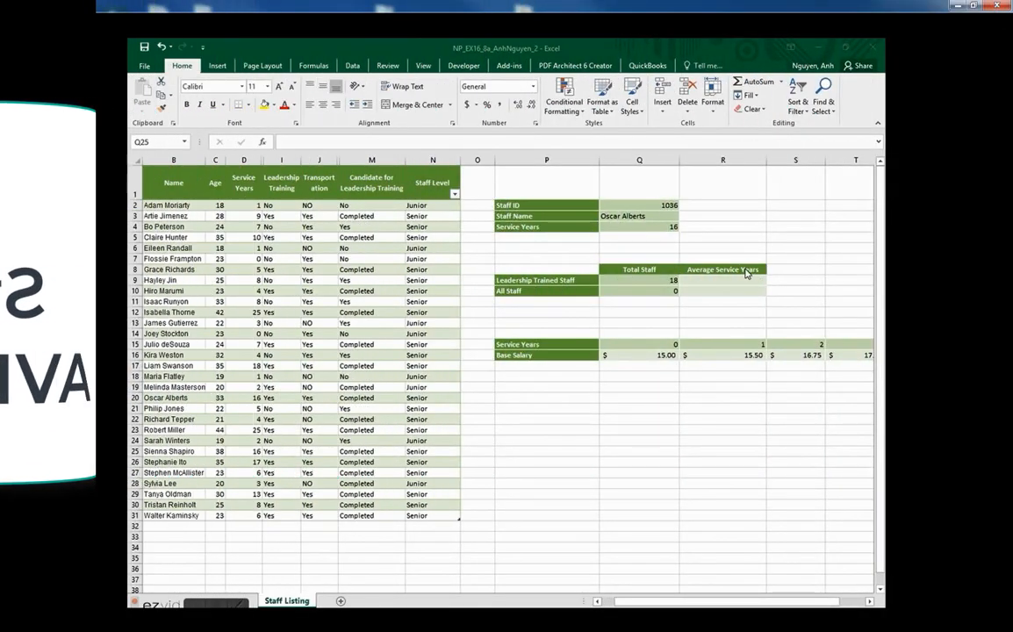
Step: Review the Leadership Training and Service Years columns that feed the trained-staff average in R9
{"action": "left_click", "coordinate": [729, 279]}
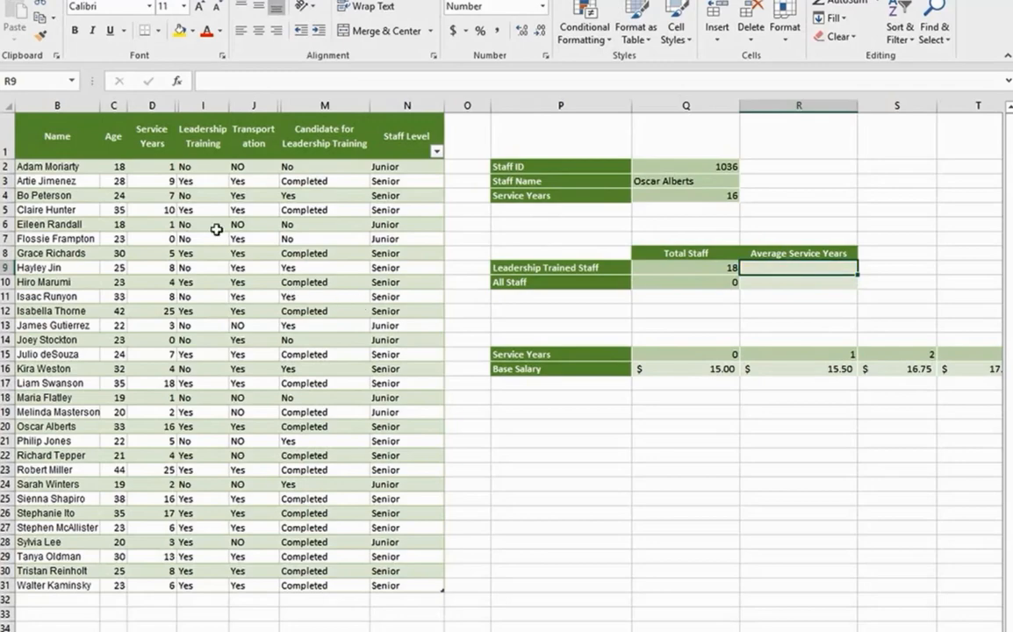
{"action": "left_click_drag", "start_coordinate": [203, 167], "coordinate": [202, 580]}
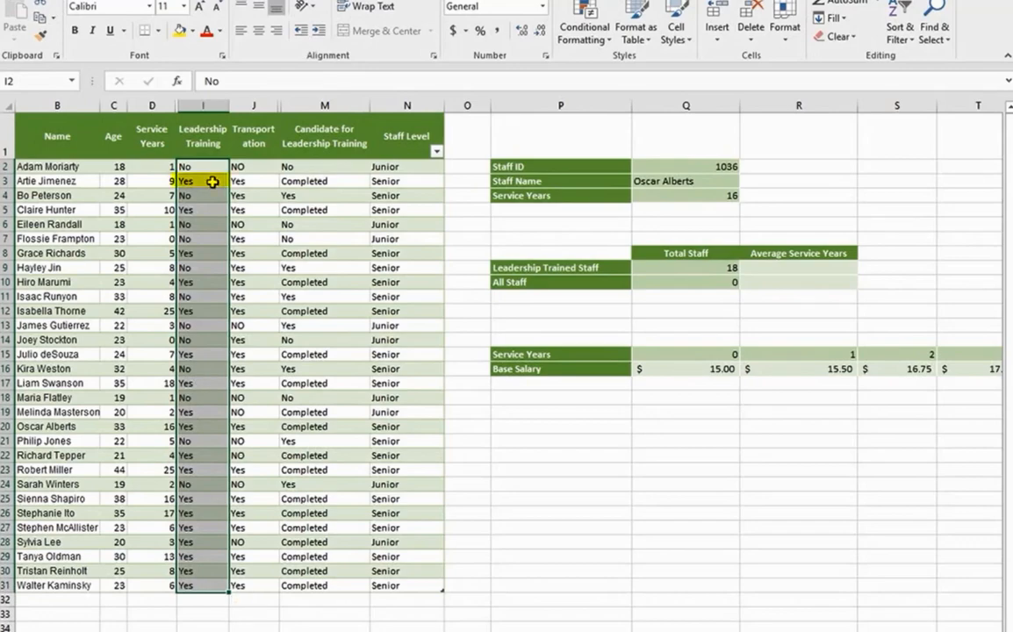
{"action": "left_click", "coordinate": [195, 184]}
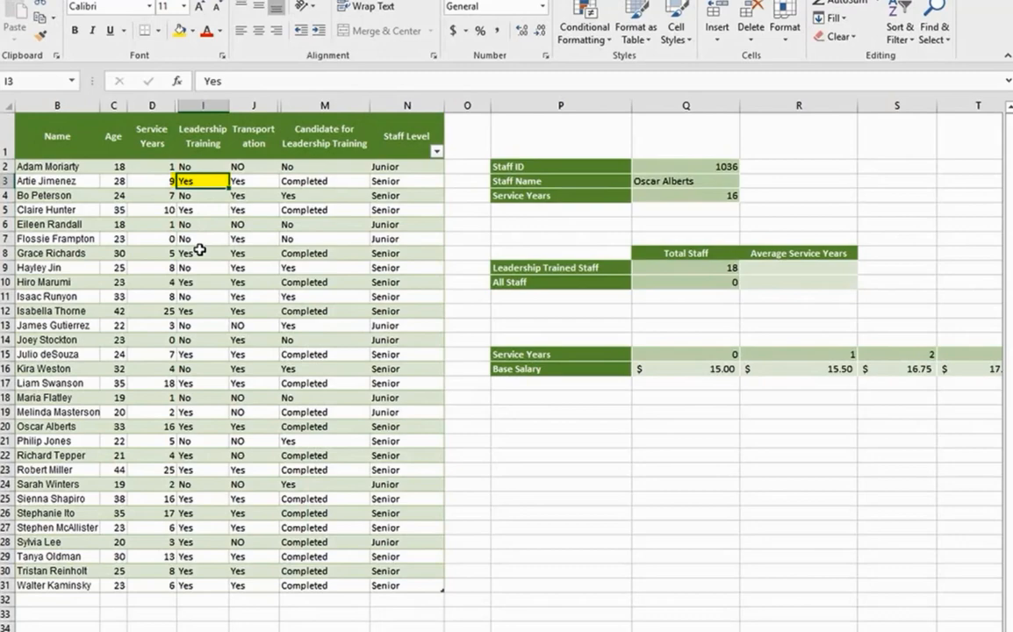
{"action": "left_click", "coordinate": [201, 311]}
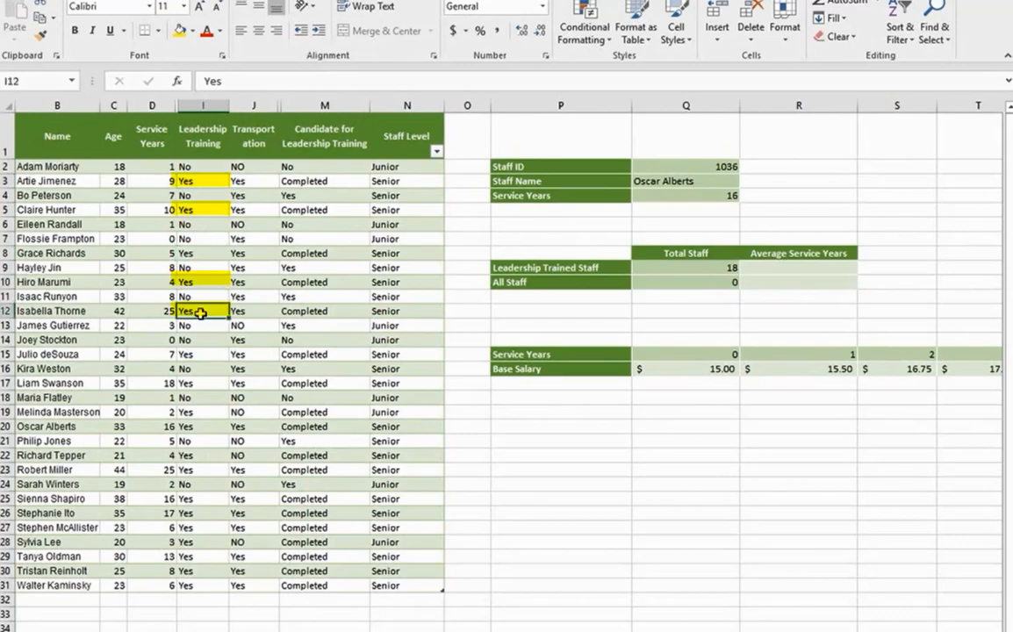
{"action": "left_click_drag", "start_coordinate": [150, 166], "coordinate": [150, 585]}
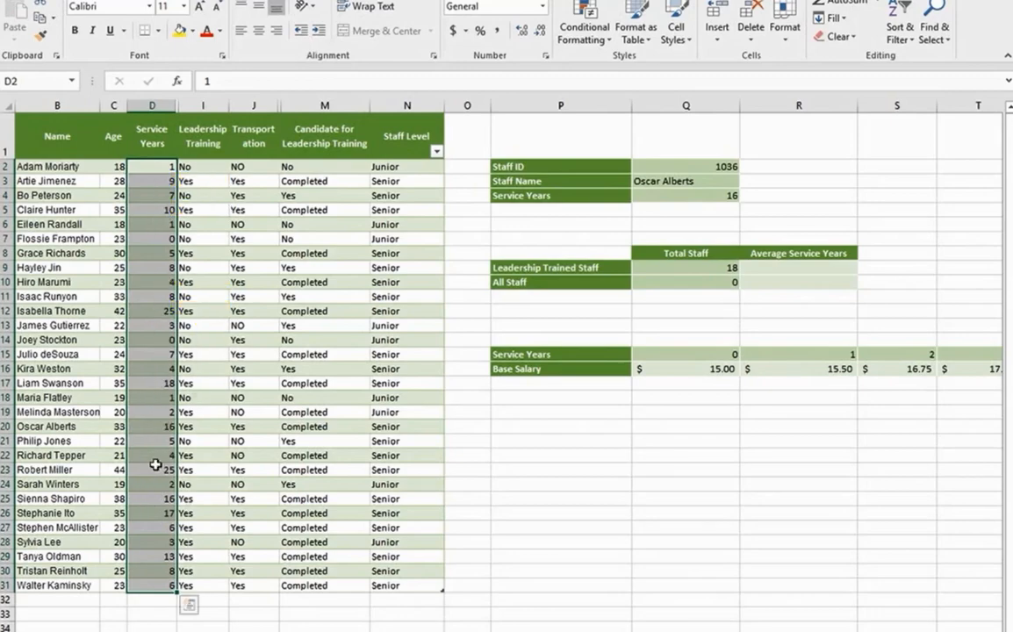
{"action": "left_click_drag", "start_coordinate": [208, 171], "coordinate": [204, 584]}
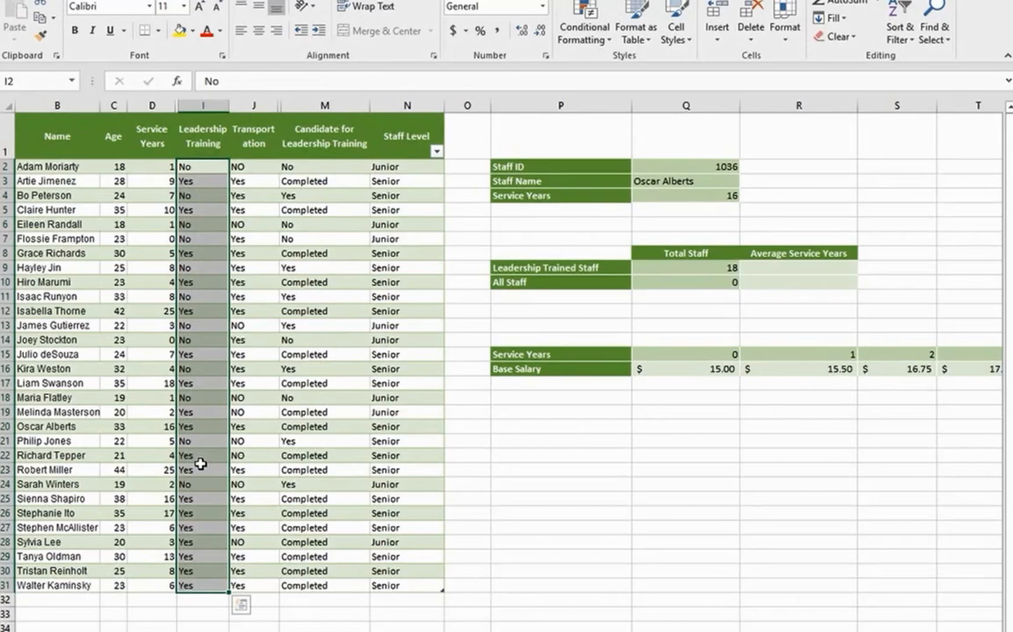
Step: Start an AVERAGEIF formula in R9, accepting the autocomplete suggestion
{"action": "left_click", "coordinate": [775, 272]}
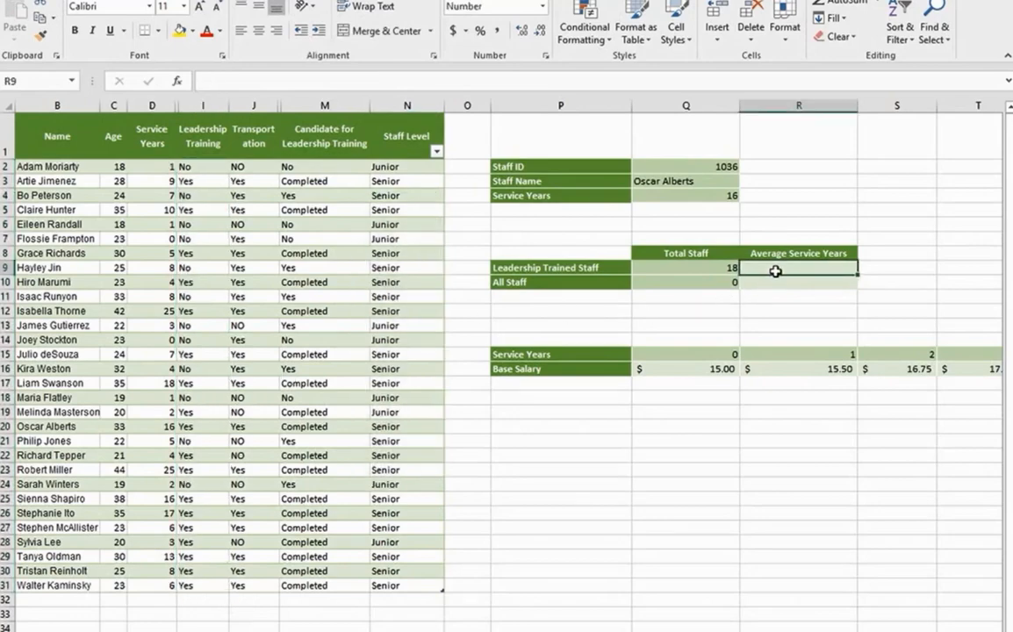
{"action": "type", "text": "="}
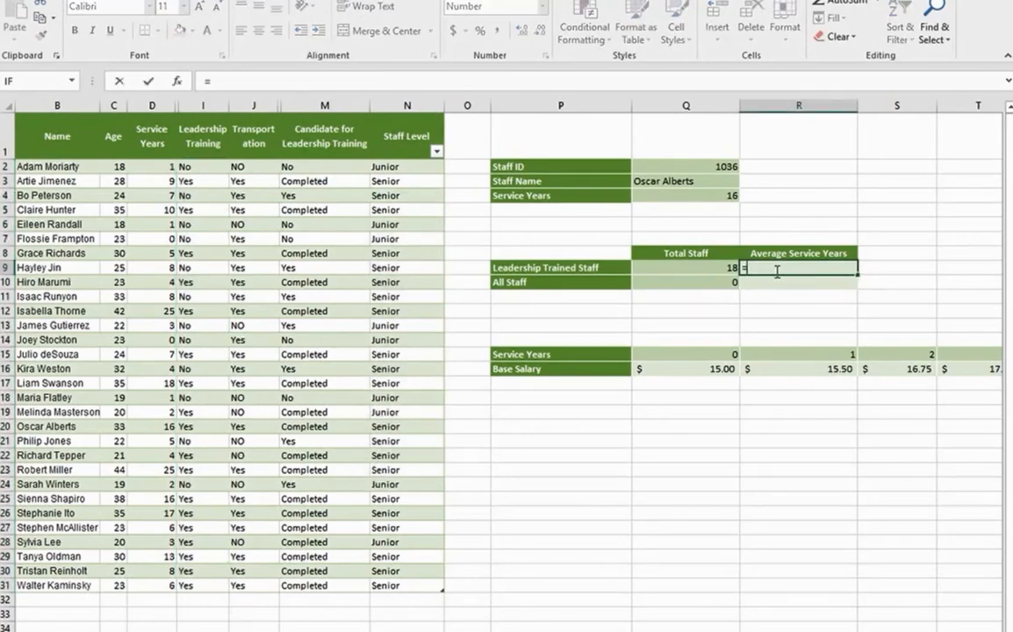
{"action": "type", "text": "av"}
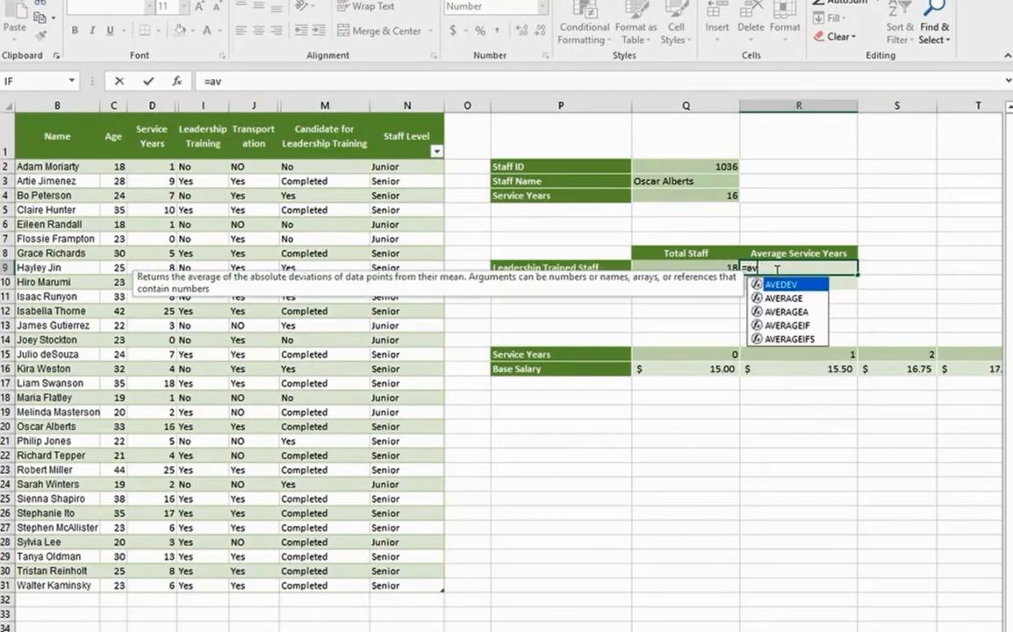
{"action": "type", "text": "erage"}
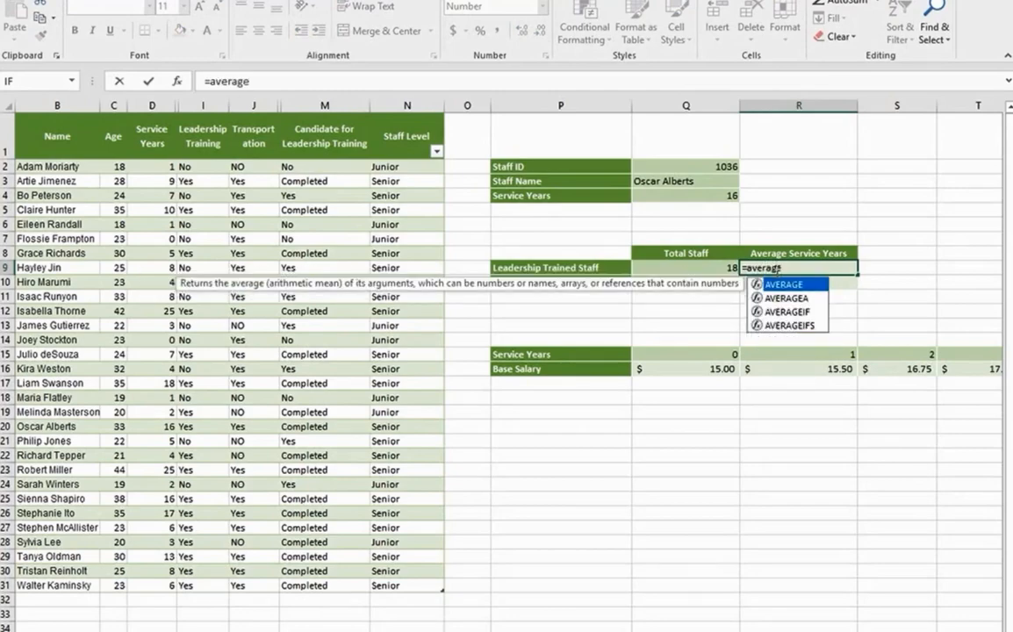
{"action": "type", "text": "if"}
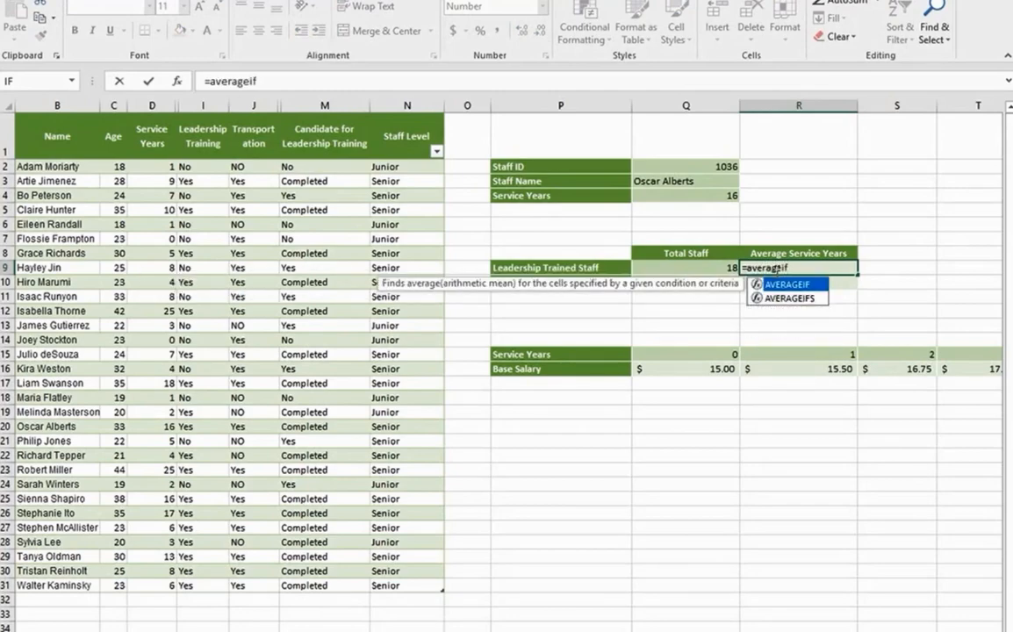
{"action": "key", "text": "Tab"}
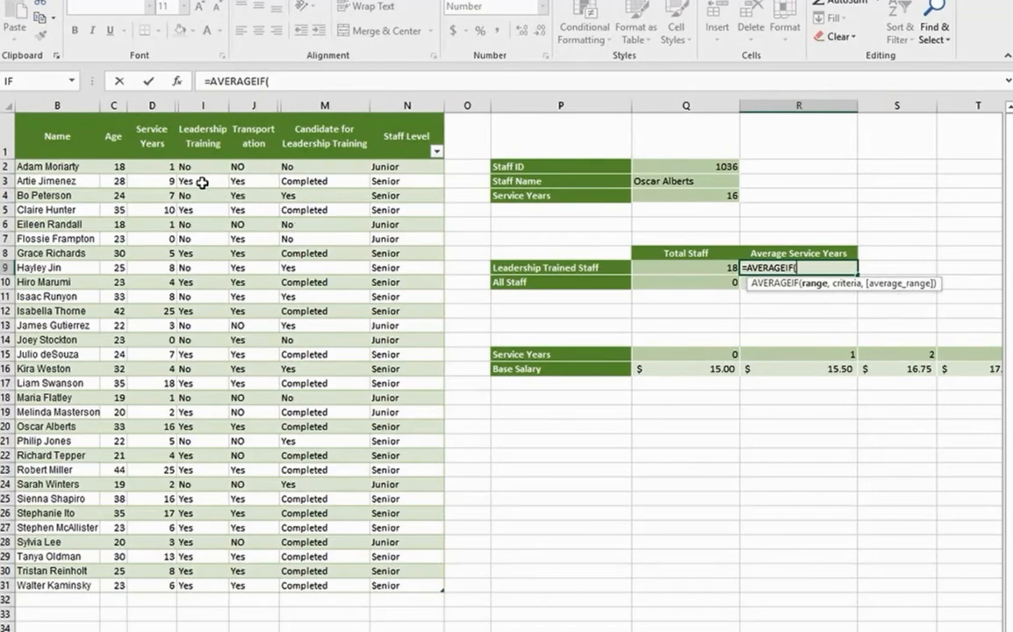
Step: Use CBFStaff[Leadership Training] as the range and "Yes" as the criterion
{"action": "left_click_drag", "start_coordinate": [212, 168], "coordinate": [209, 581]}
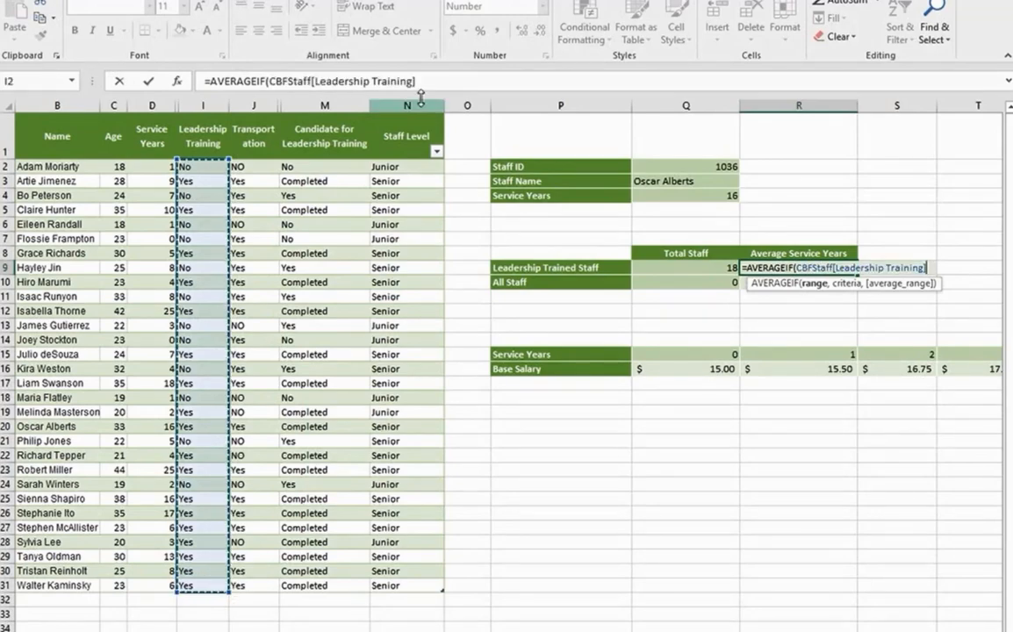
{"action": "left_click_drag", "start_coordinate": [418, 81], "coordinate": [269, 81]}
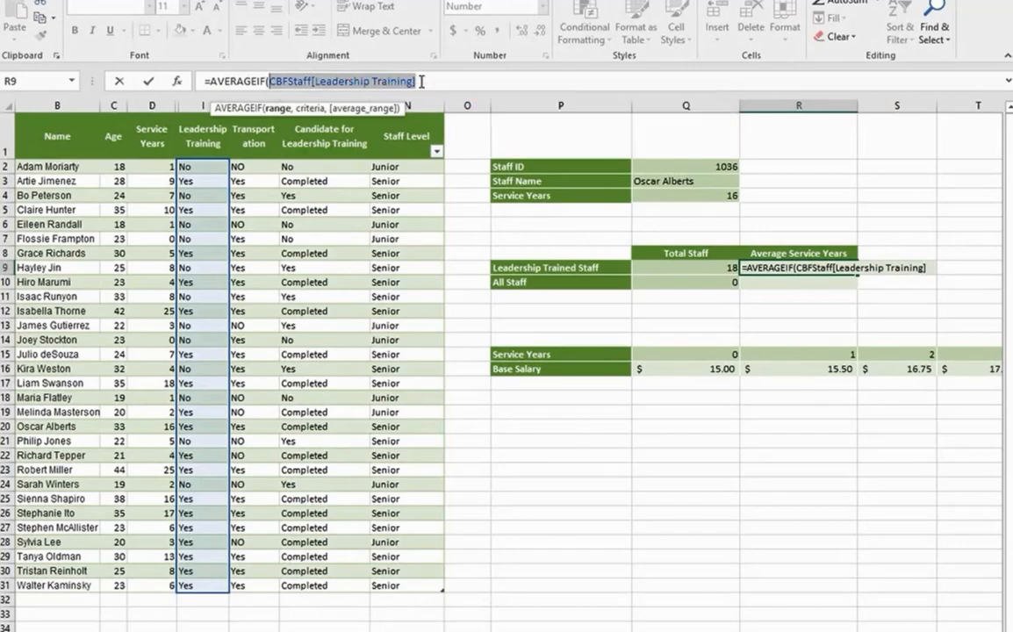
{"action": "left_click", "coordinate": [422, 81]}
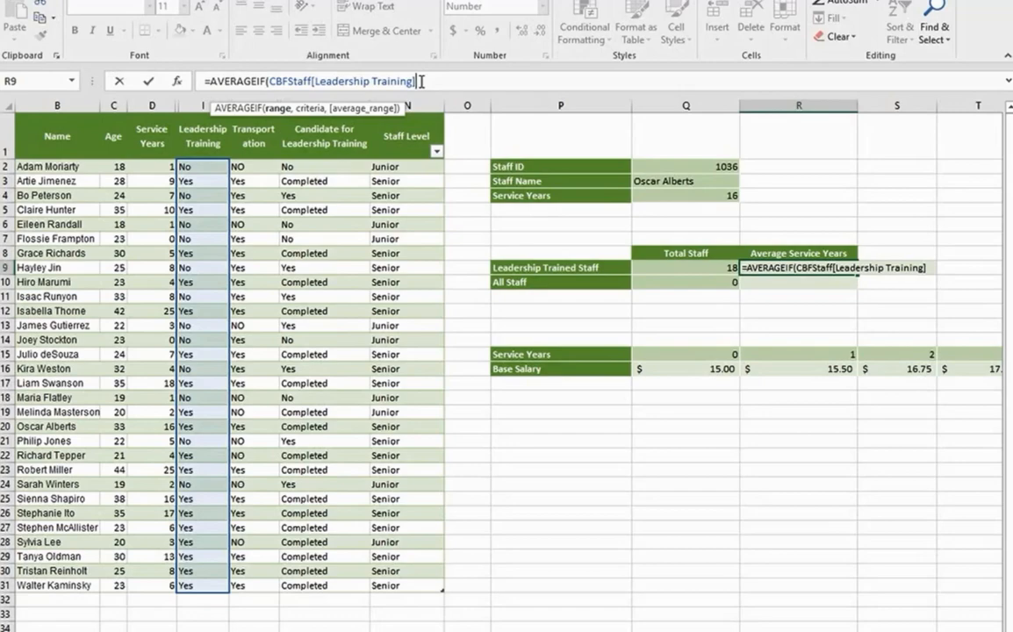
{"action": "type", "text": ","}
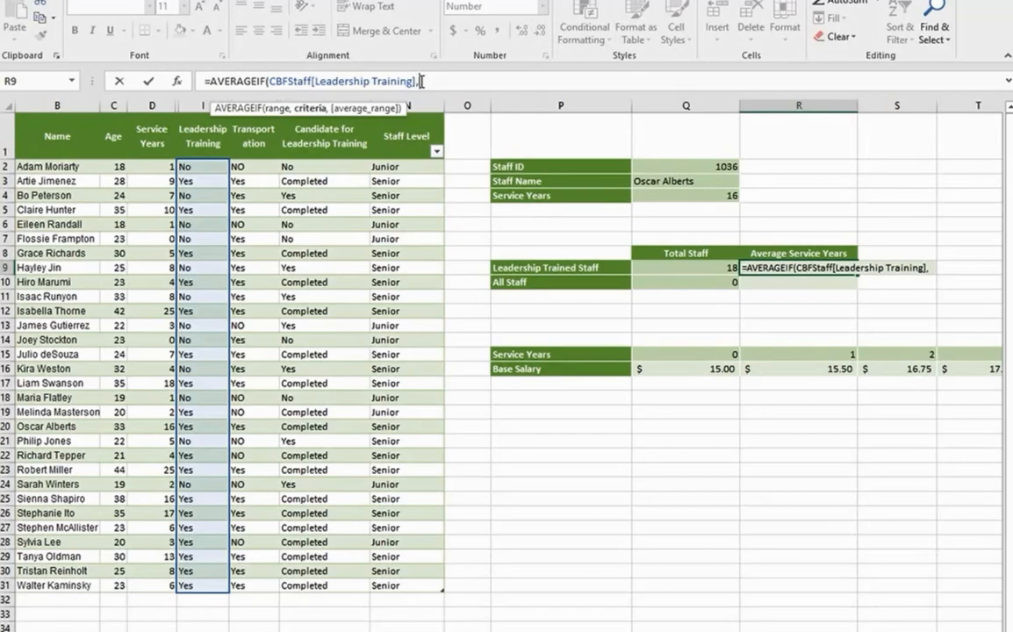
{"action": "type", "text": "\"Y"}
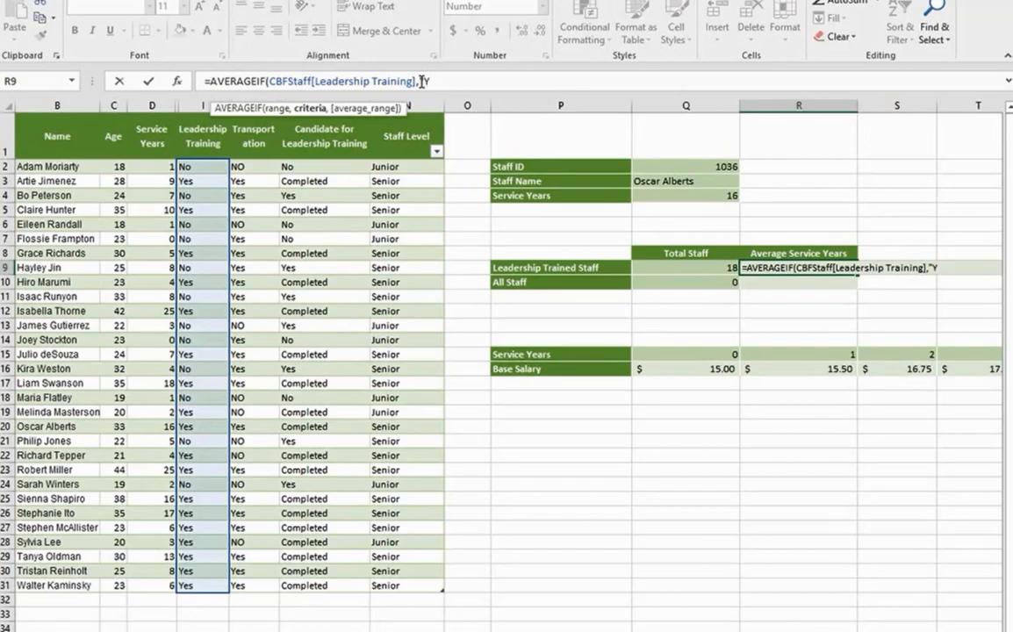
{"action": "type", "text": "es\""}
{"action": "type", "text": ","}
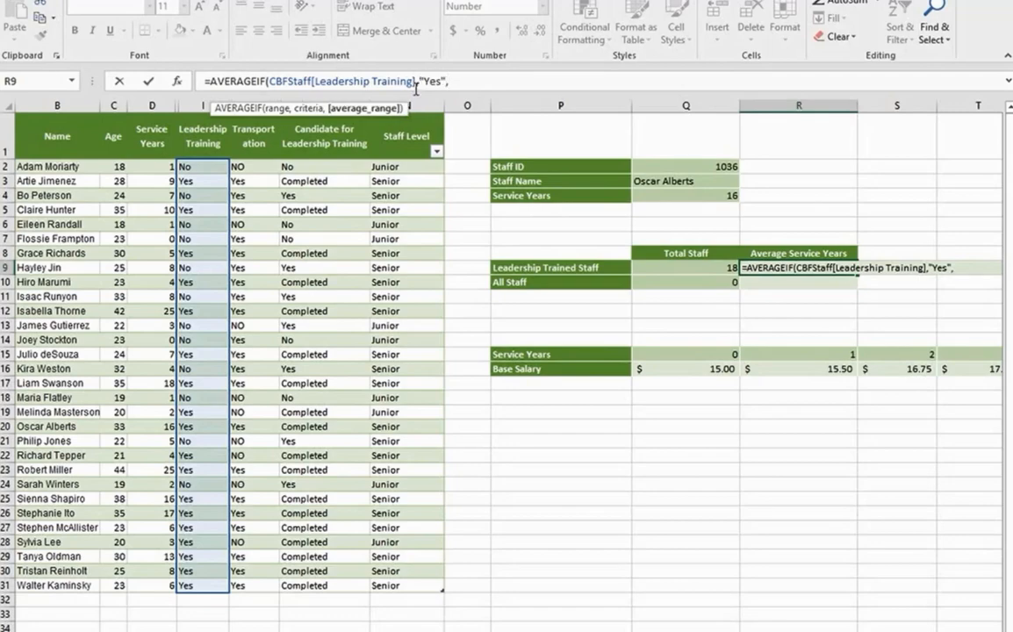
Step: Add Service Years as the average range and confirm AVERAGEIF, giving 10.8 in R9
{"action": "left_click_drag", "start_coordinate": [145, 585], "coordinate": [145, 167]}
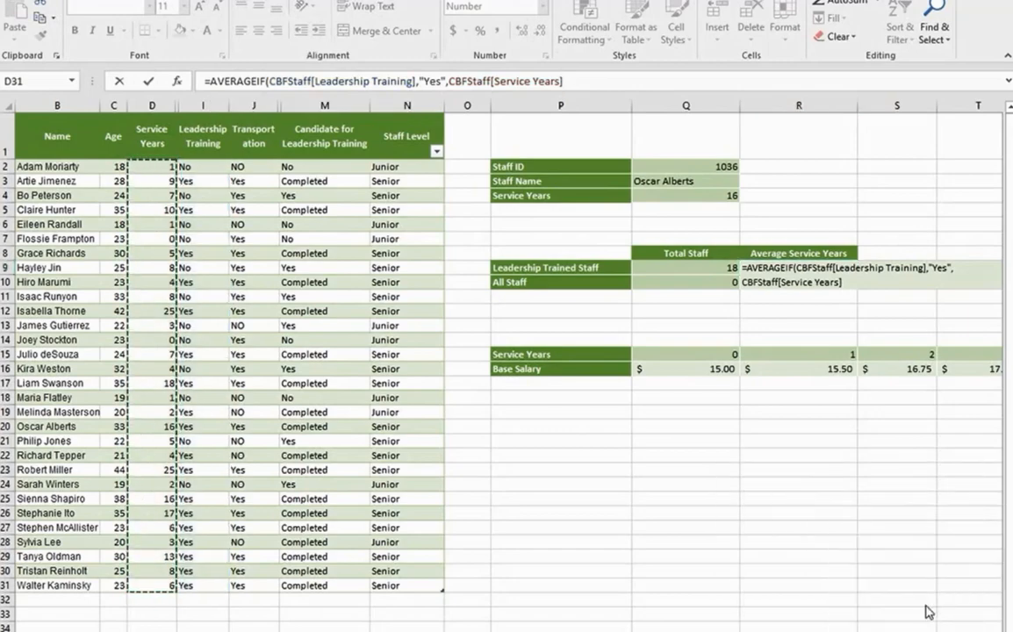
{"action": "left_click", "coordinate": [581, 80]}
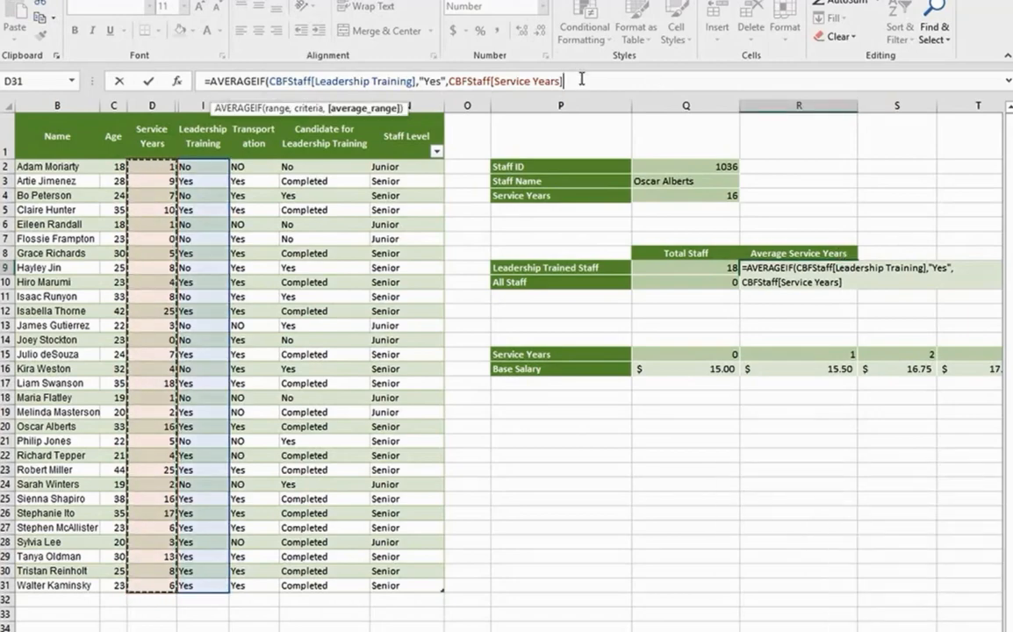
{"action": "left_click_drag", "start_coordinate": [581, 80], "coordinate": [449, 81]}
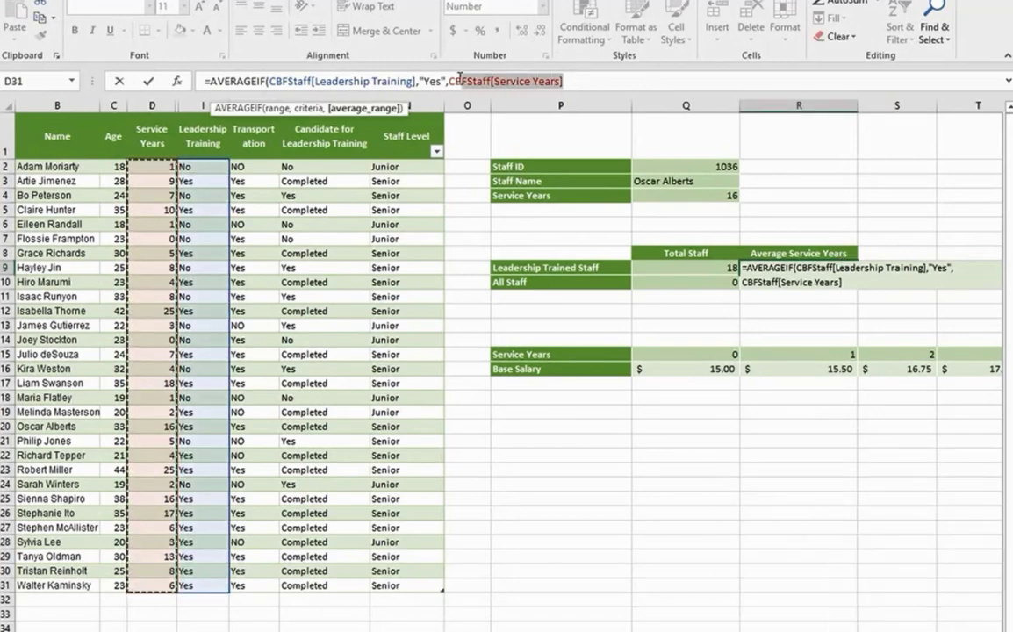
{"action": "left_click", "coordinate": [578, 81]}
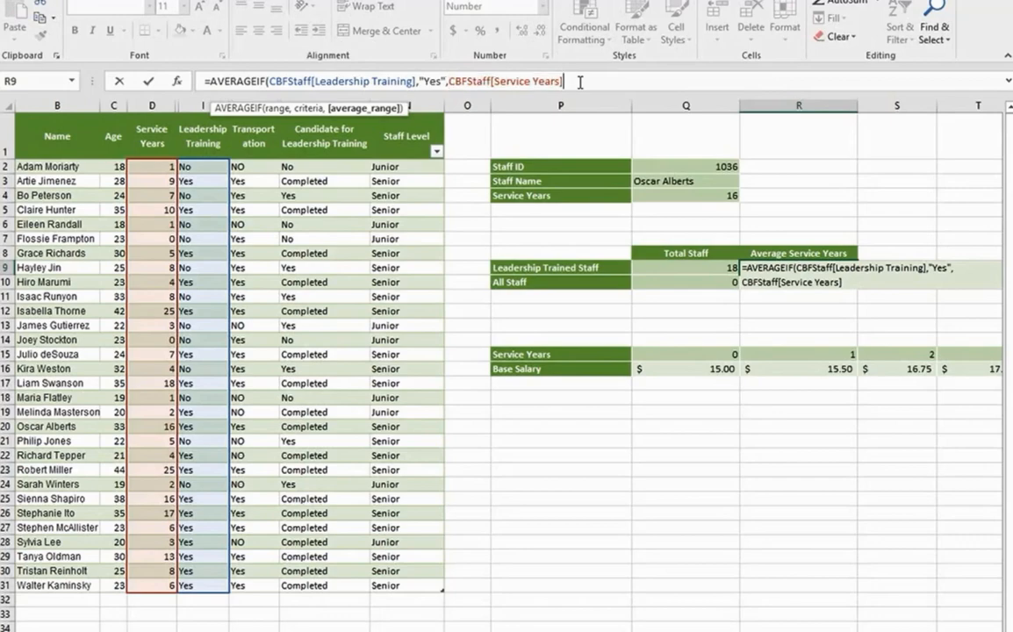
{"action": "type", "text": ")"}
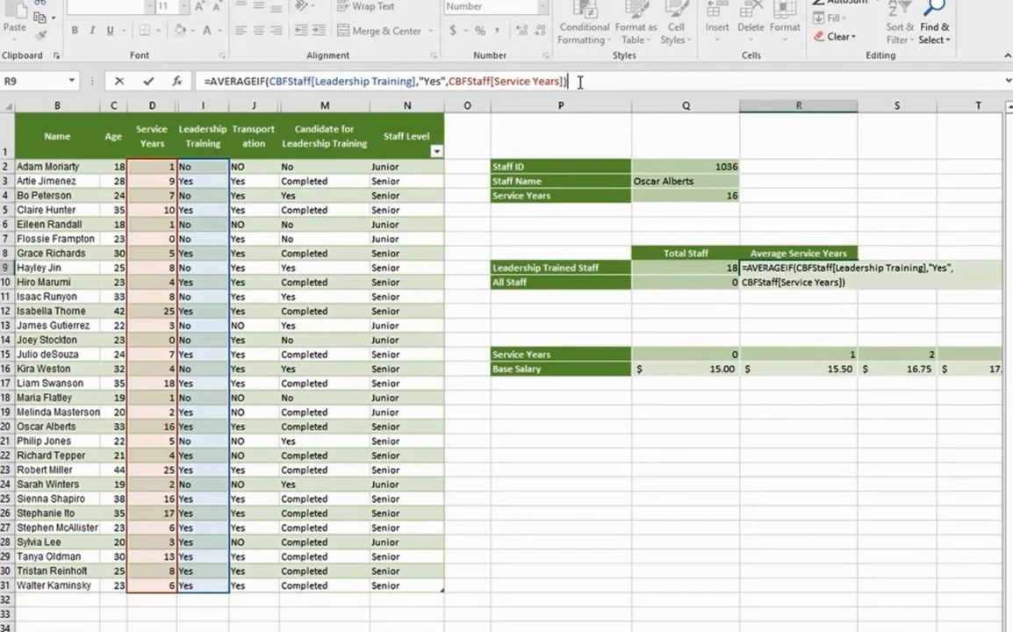
{"action": "key", "text": "Return"}
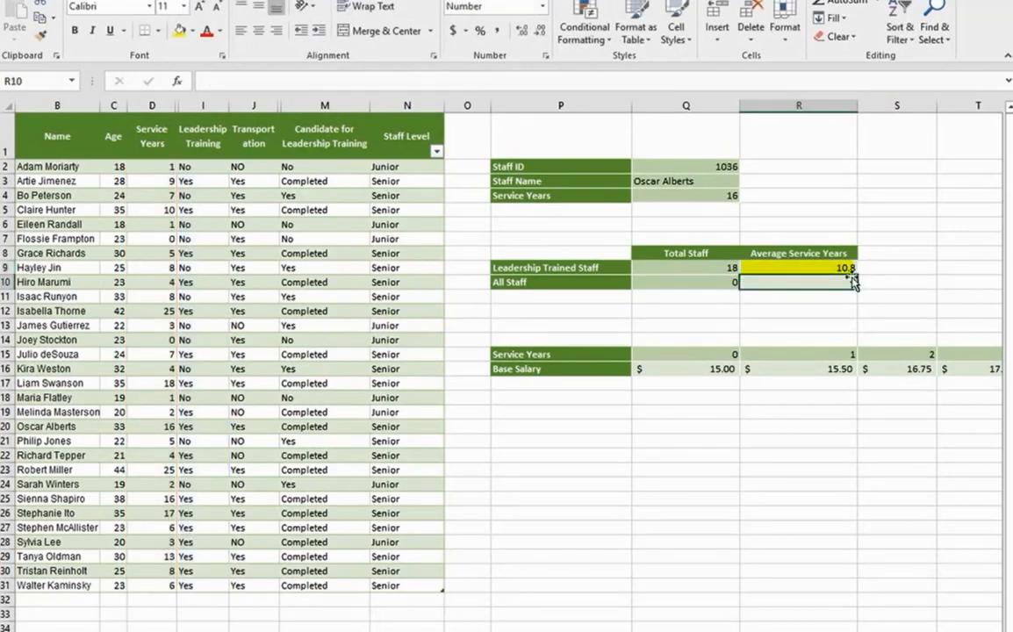
{"action": "left_click", "coordinate": [838, 268]}
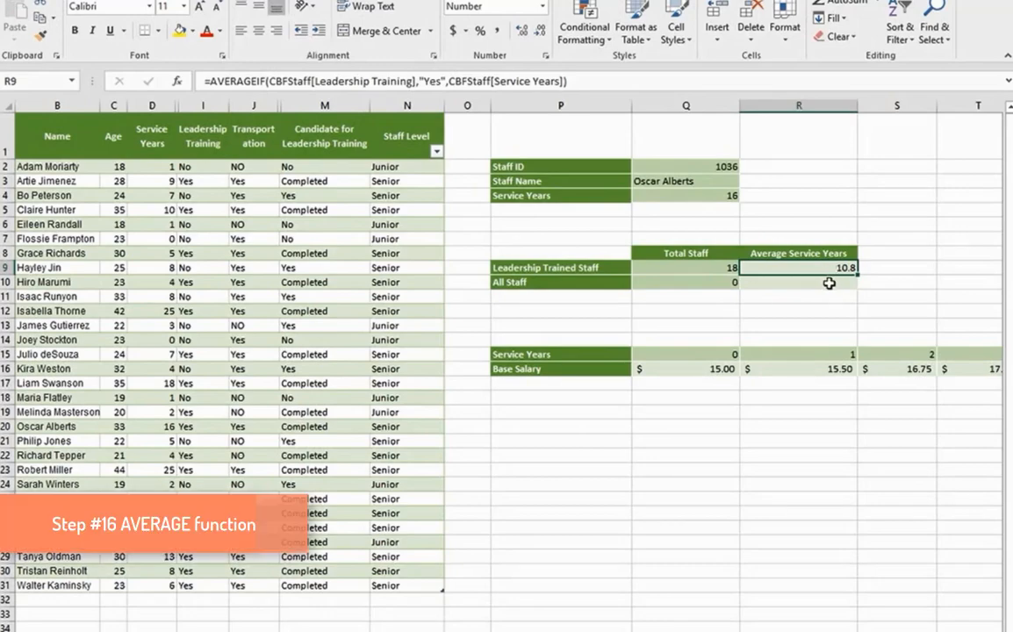
{"action": "left_click", "coordinate": [828, 283]}
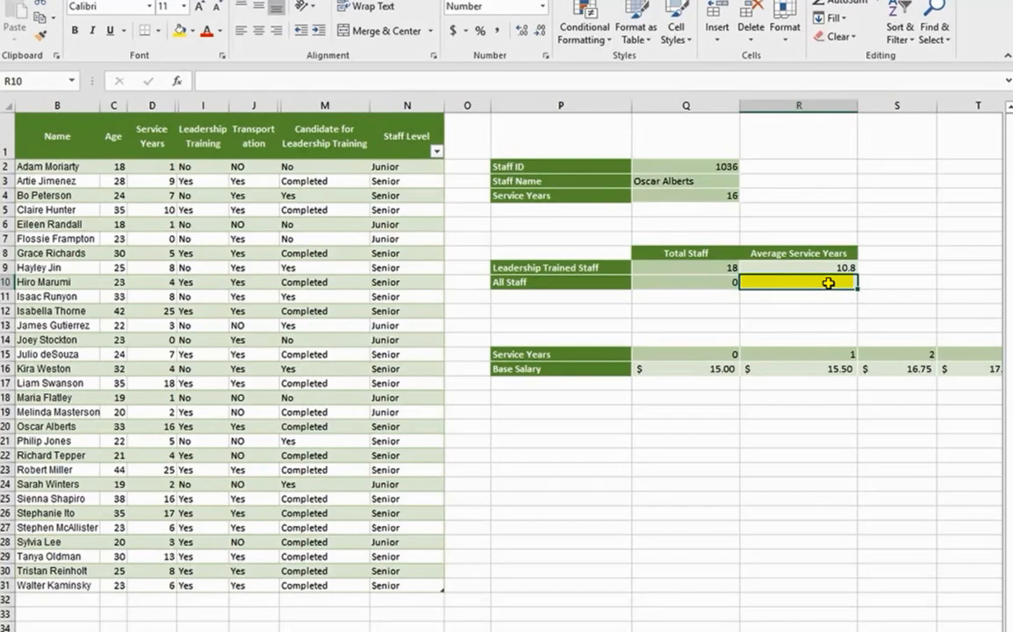
{"action": "type", "text": "=aver"}
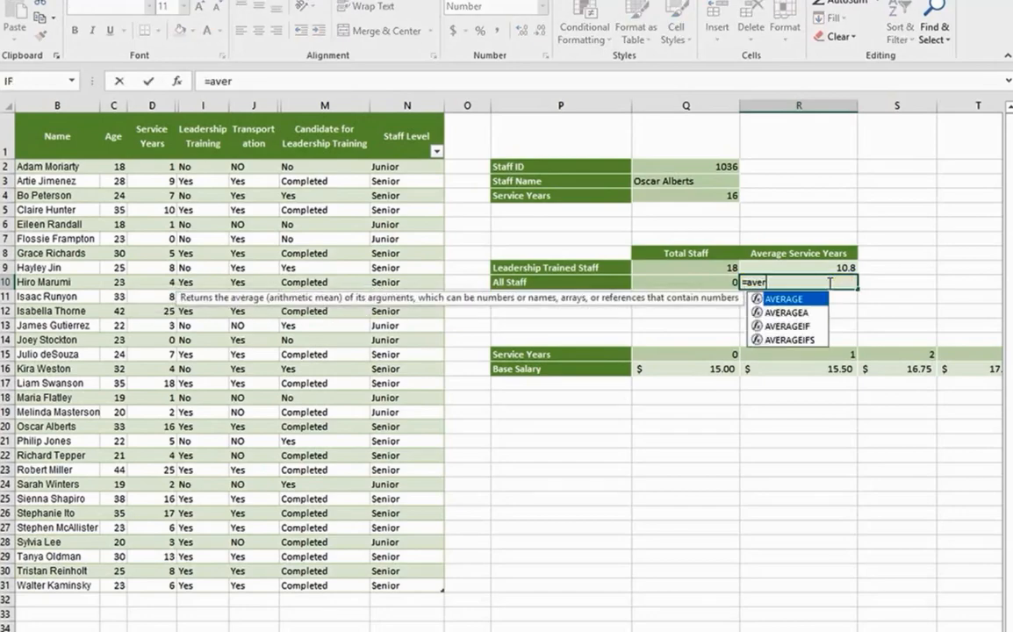
{"action": "type", "text": "age"}
Step: Start an AVERAGE formula in R10, accepting the autocomplete suggestion
{"action": "key", "text": "Tab"}
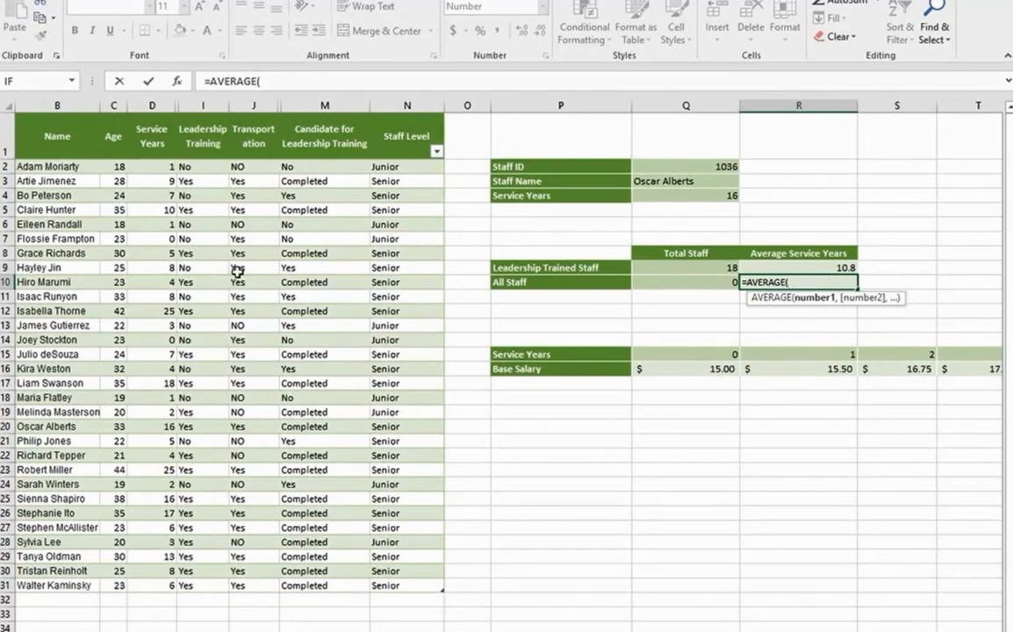
Step: Complete =AVERAGE(CBFStaff[Service Years]) in R10, giving 7.8, and verify the formula
{"action": "left_click_drag", "start_coordinate": [148, 167], "coordinate": [148, 584]}
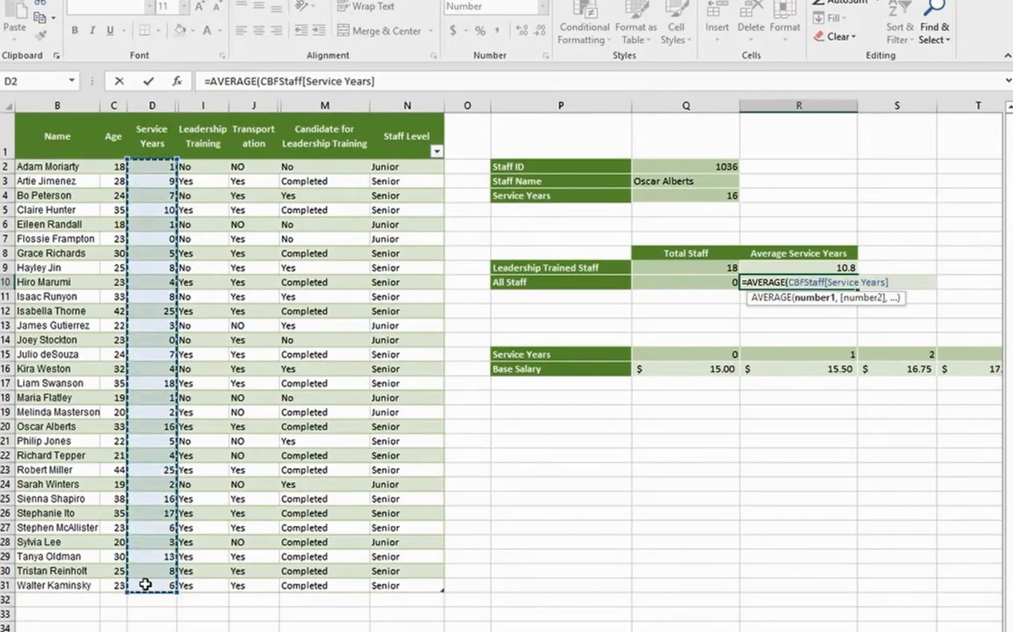
{"action": "left_click", "coordinate": [395, 81]}
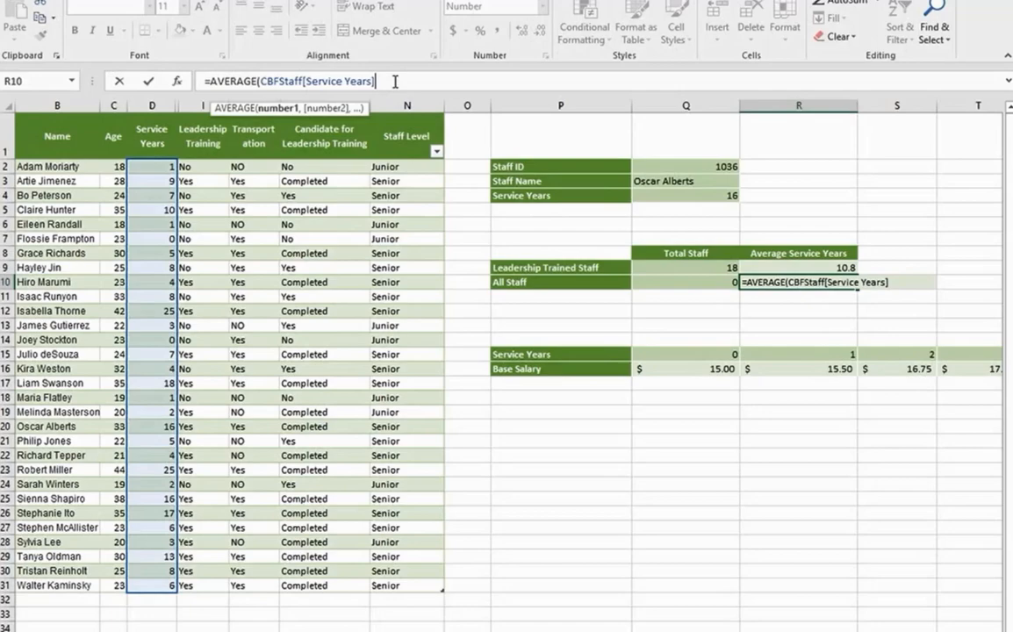
{"action": "type", "text": ")"}
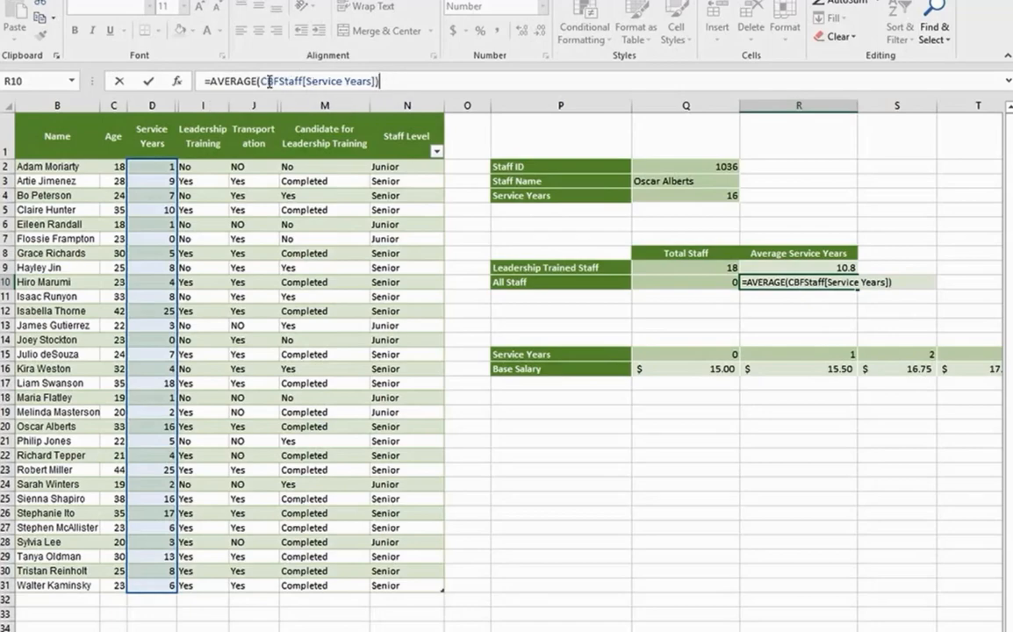
{"action": "left_click_drag", "start_coordinate": [260, 81], "coordinate": [394, 82]}
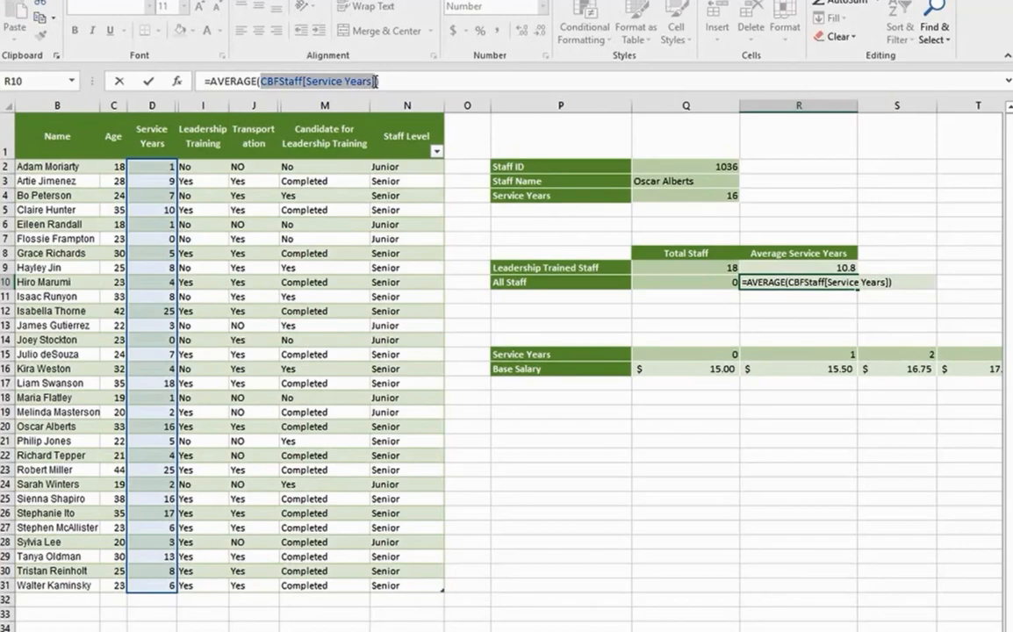
{"action": "key", "text": "shift+Left"}
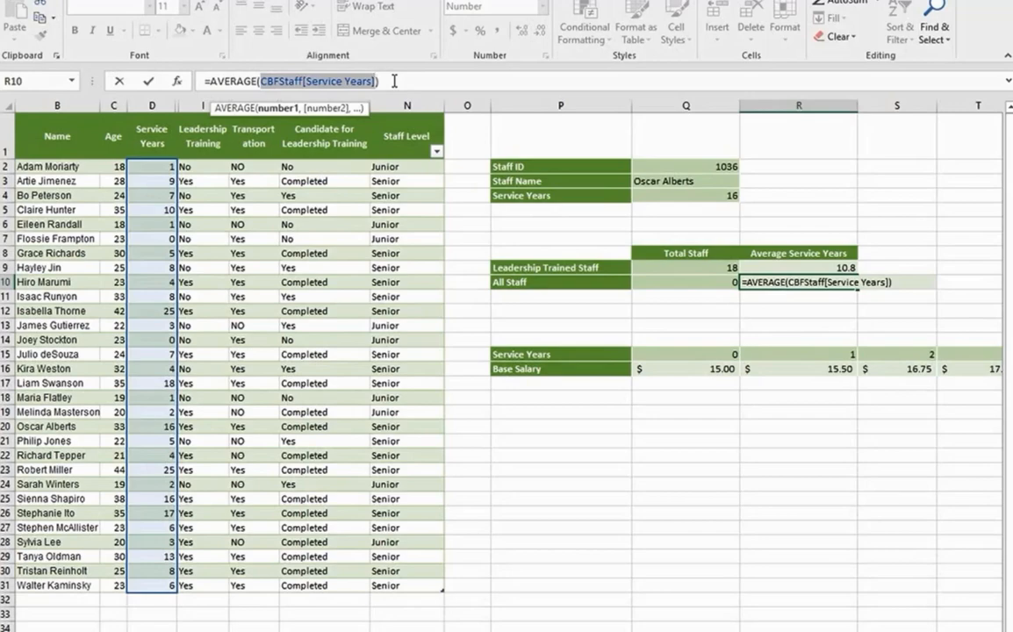
{"action": "left_click", "coordinate": [394, 81]}
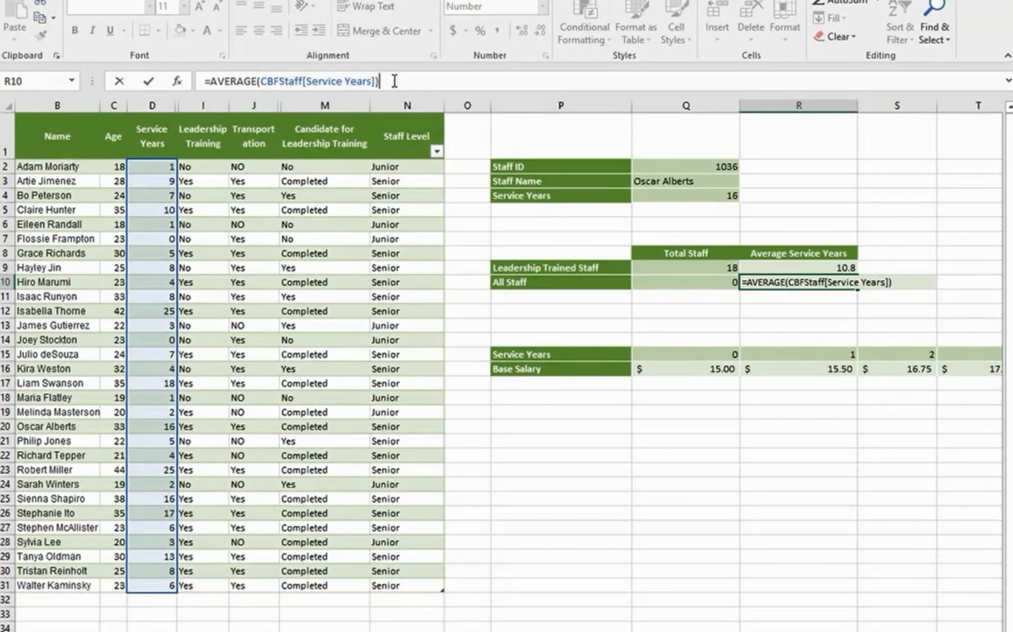
{"action": "key", "text": "shift+Left"}
{"action": "key", "text": "shift+Left"}
{"action": "key", "text": "shift+Left"}
{"action": "key", "text": "shift+Left"}
{"action": "key", "text": "shift+Left"}
{"action": "key", "text": "shift+Left"}
{"action": "key", "text": "shift+Left"}
{"action": "key", "text": "shift+Left"}
{"action": "key", "text": "shift+Left"}
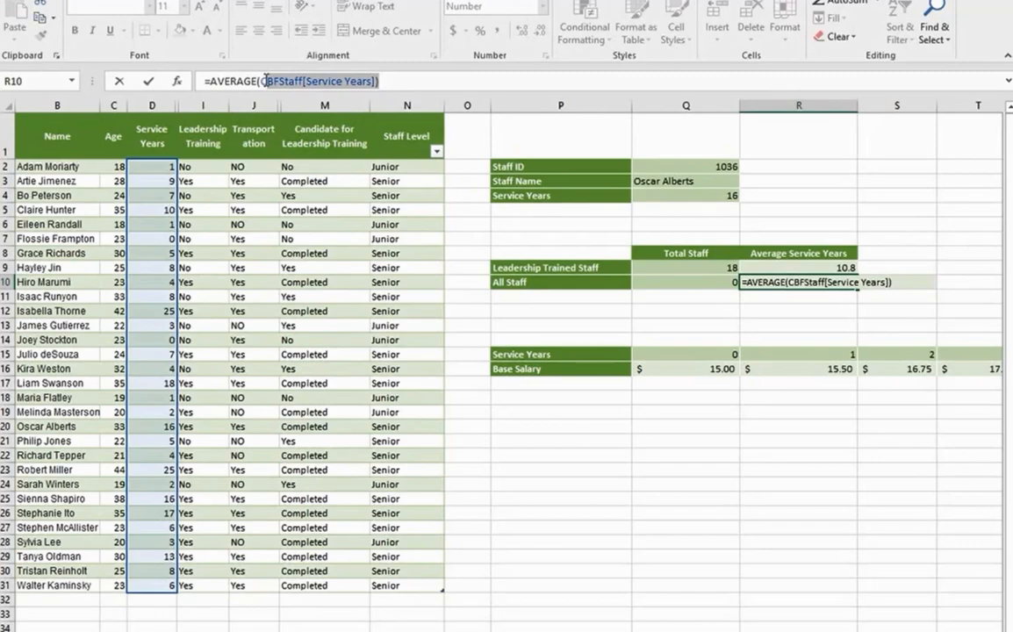
{"action": "key", "text": "shift+Left"}
{"action": "key", "text": "shift+Left"}
{"action": "left_click", "coordinate": [397, 80]}
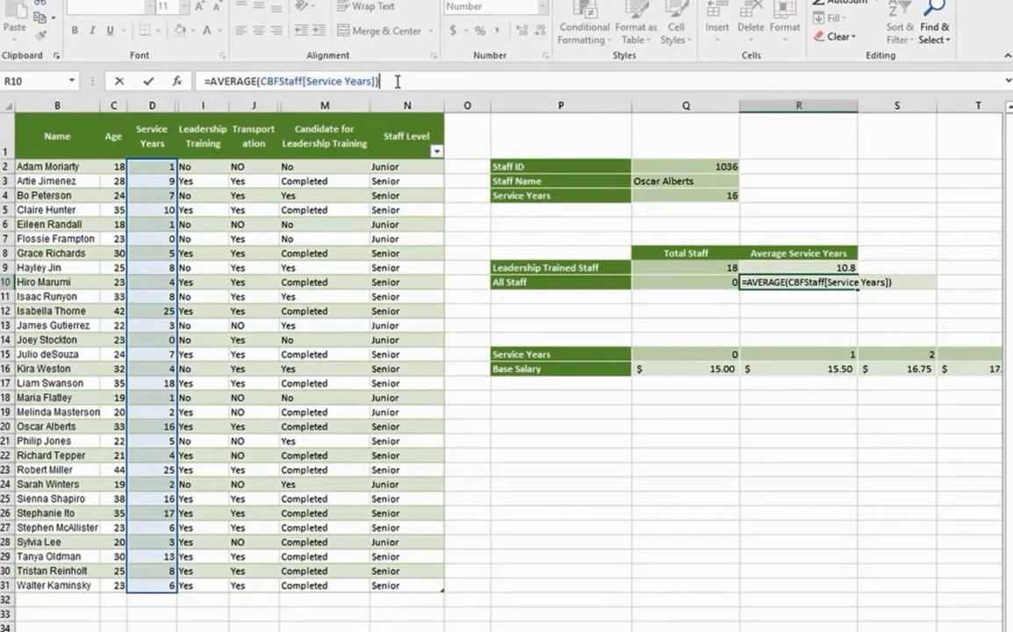
{"action": "key", "text": "Return"}
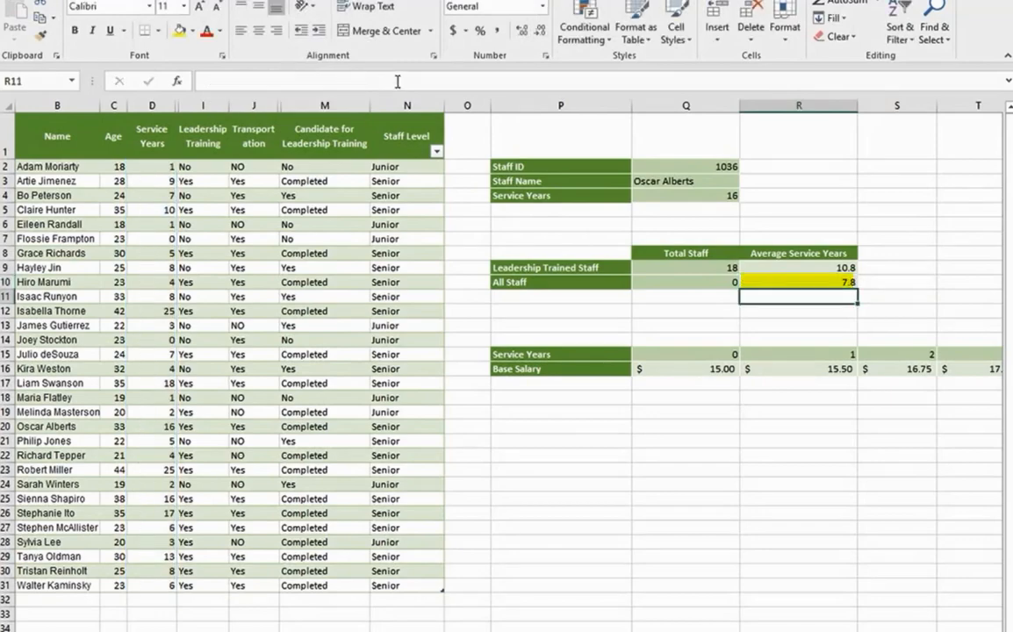
{"action": "left_click", "coordinate": [834, 282]}
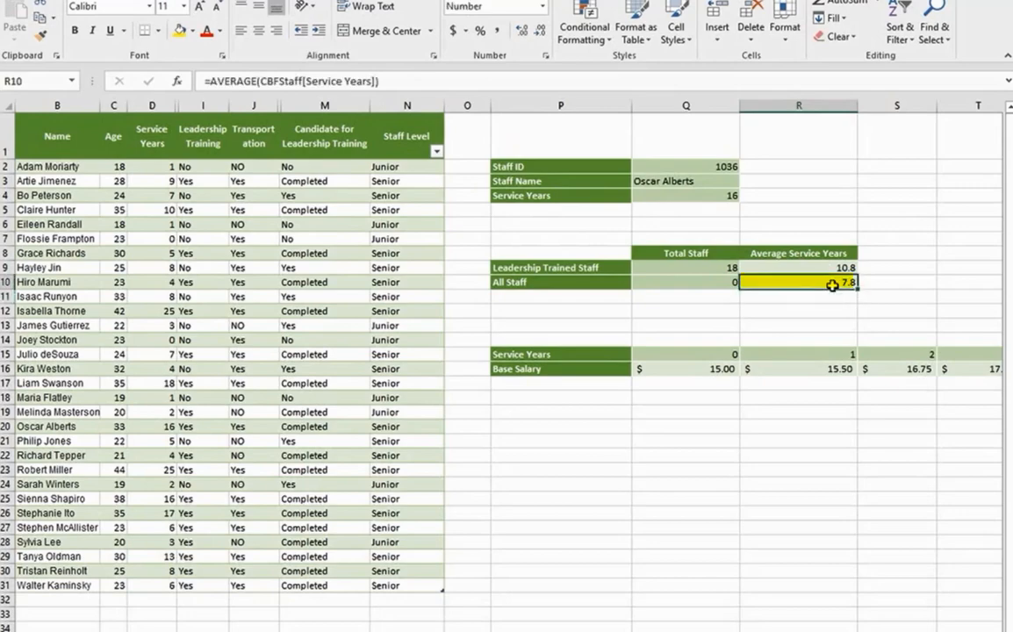